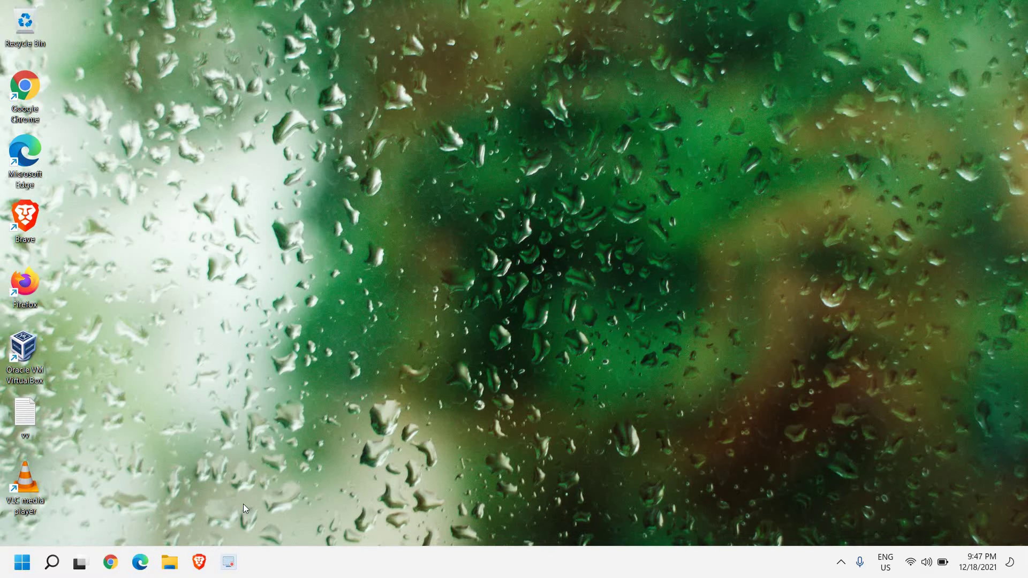
Load canva.com in a maximized Google Chrome window, fixing the address typo.
{"action": "left_click", "coordinate": [113, 562]}
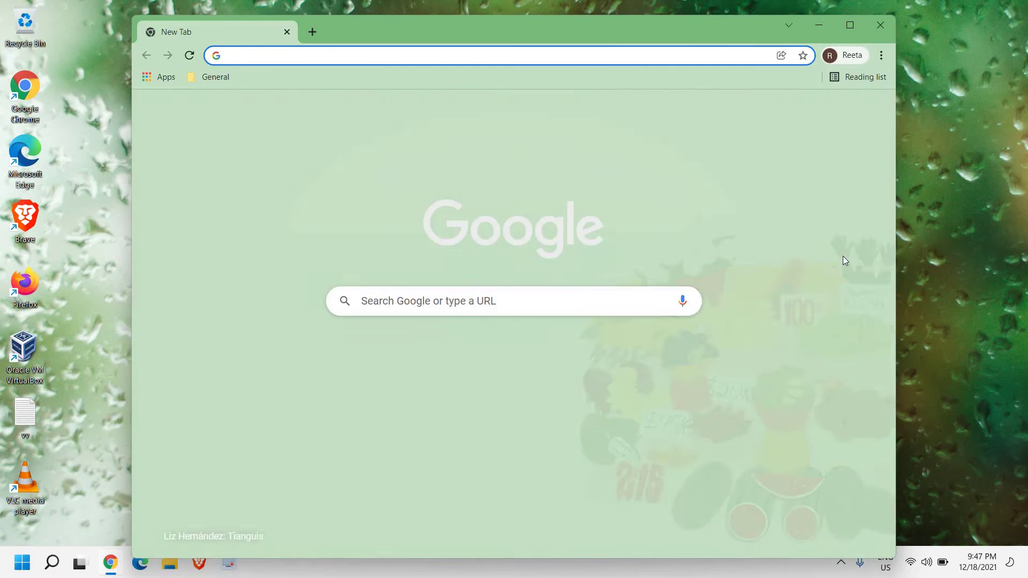
{"action": "left_click", "coordinate": [852, 30]}
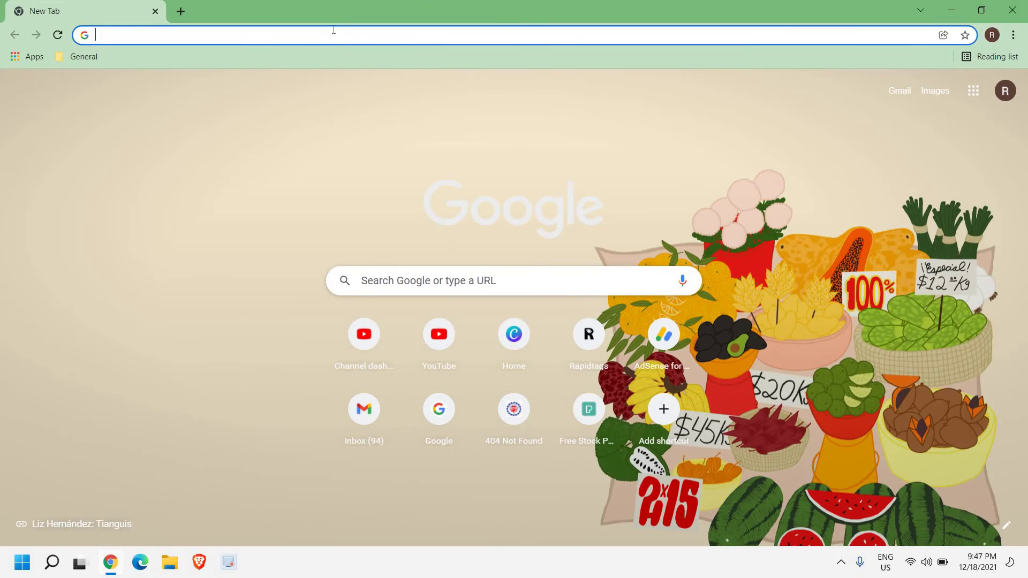
{"action": "left_click", "coordinate": [334, 32]}
{"action": "type", "text": "canva.c"}
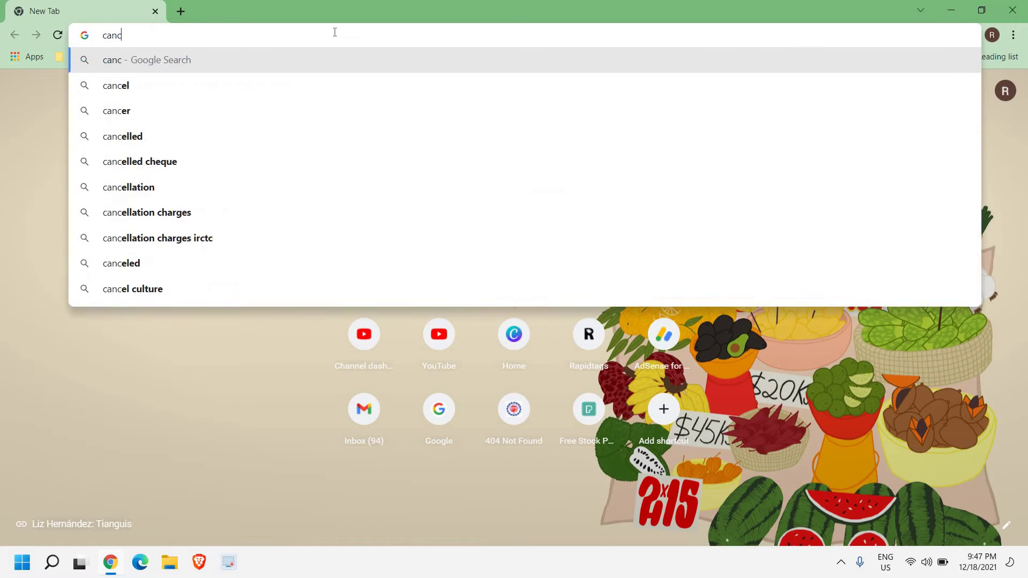
{"action": "key", "text": "BackSpace"}
{"action": "type", "text": "va"}
{"action": "key", "text": "Return"}
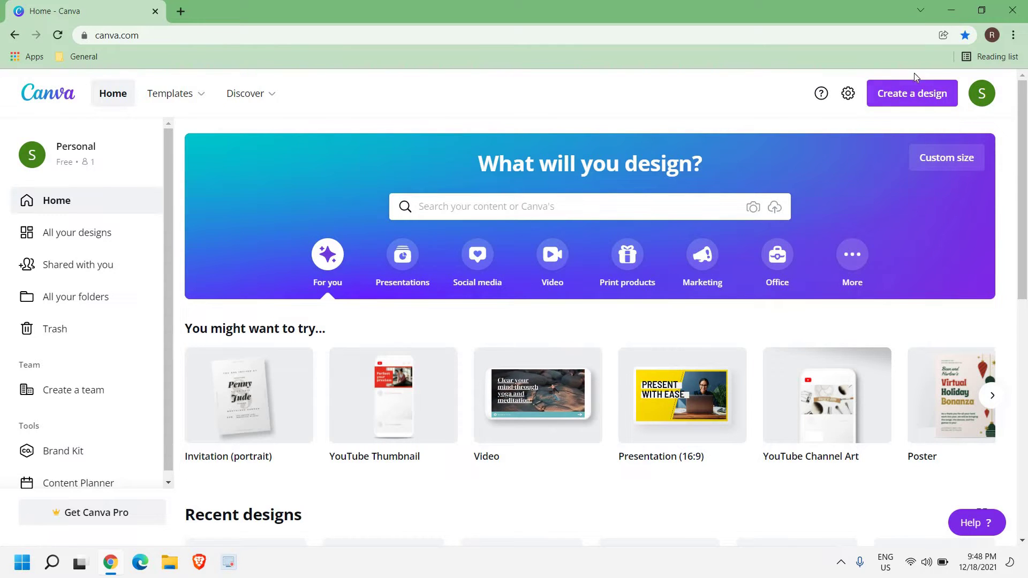
Start a new Presentation (16:9) design and browse the listed presentation templates.
{"action": "left_click", "coordinate": [920, 99]}
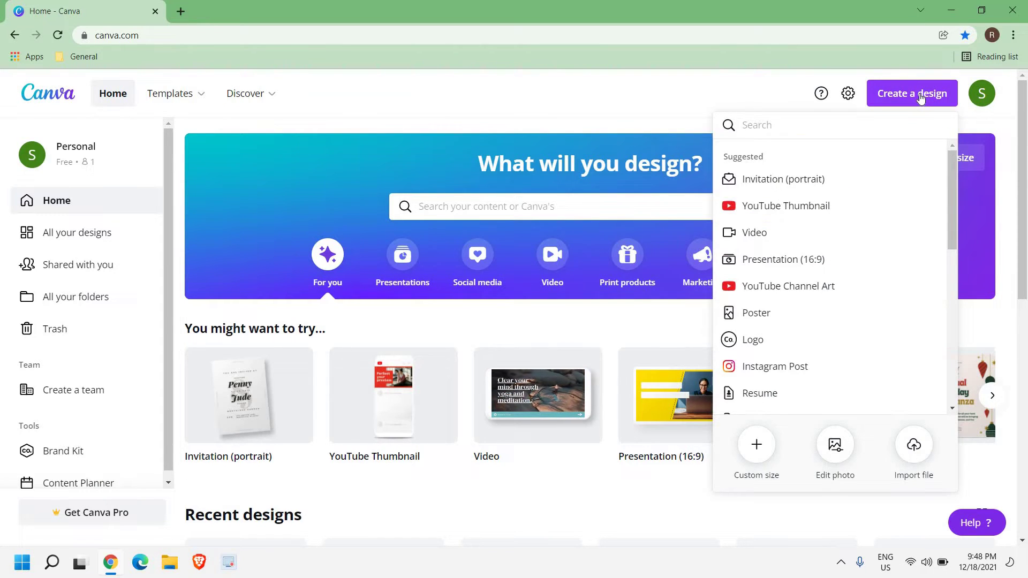
{"action": "left_click", "coordinate": [767, 263]}
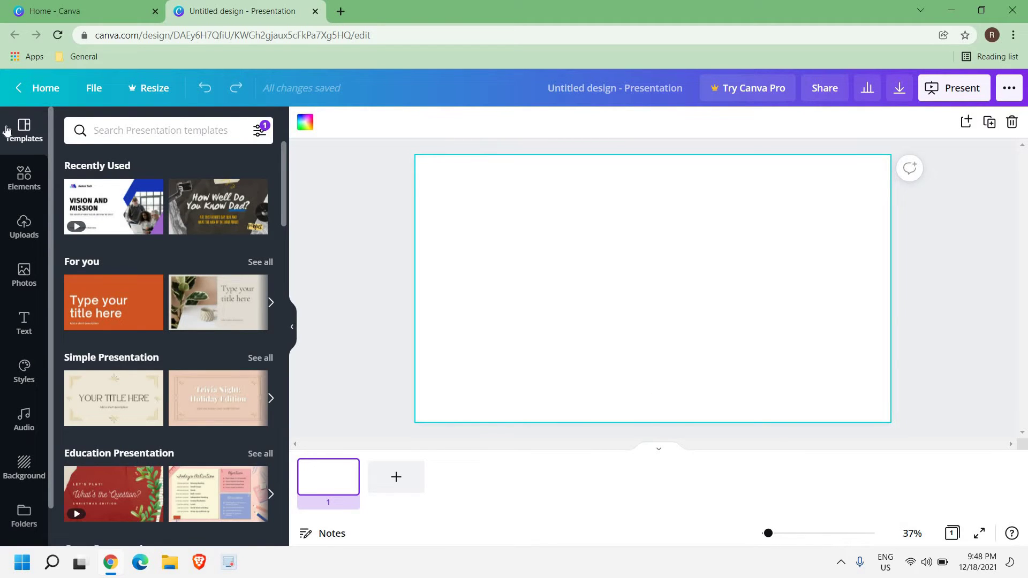
{"action": "scroll", "coordinate": [136, 331], "scroll_direction": "down", "scroll_amount": 6}
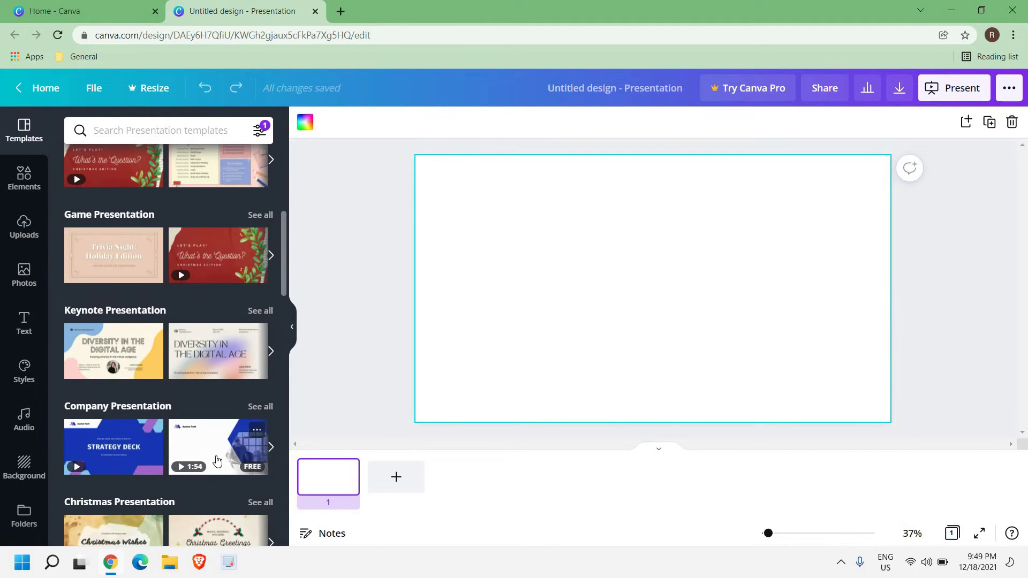
{"action": "scroll", "coordinate": [217, 460], "scroll_direction": "up", "scroll_amount": 1}
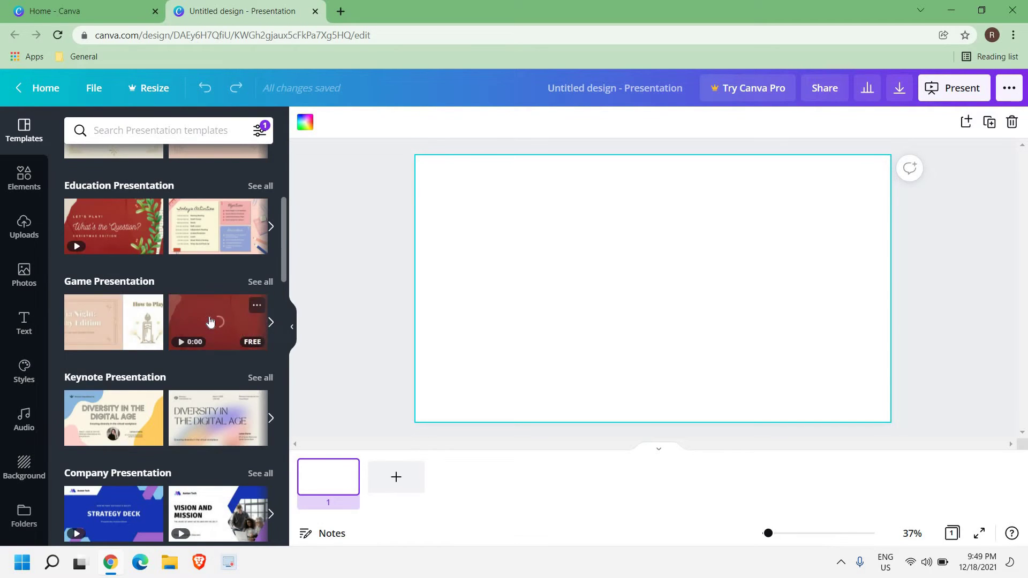
{"action": "scroll", "coordinate": [209, 321], "scroll_direction": "up", "scroll_amount": 3}
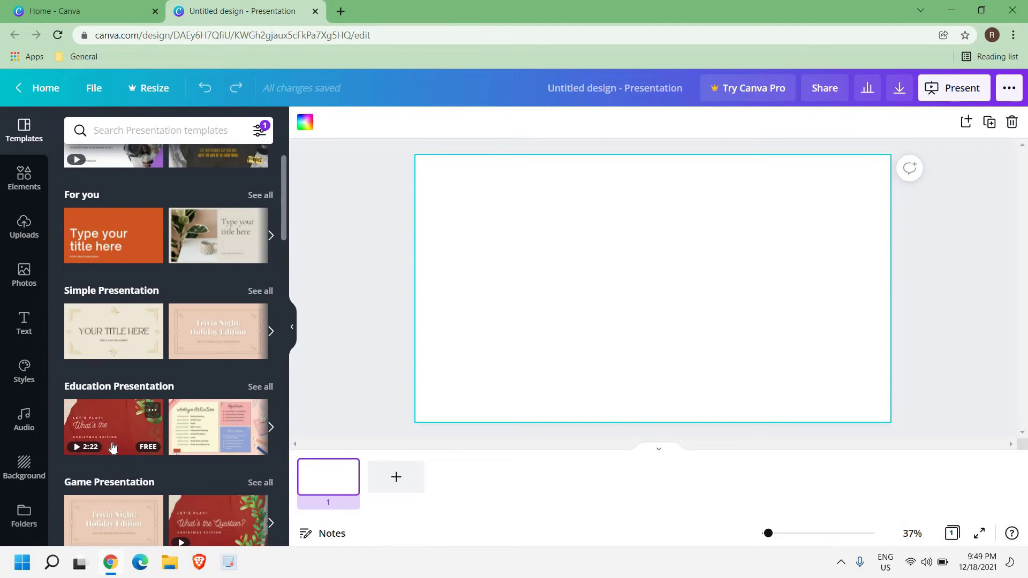
{"action": "scroll", "coordinate": [110, 428], "scroll_direction": "down", "scroll_amount": 3}
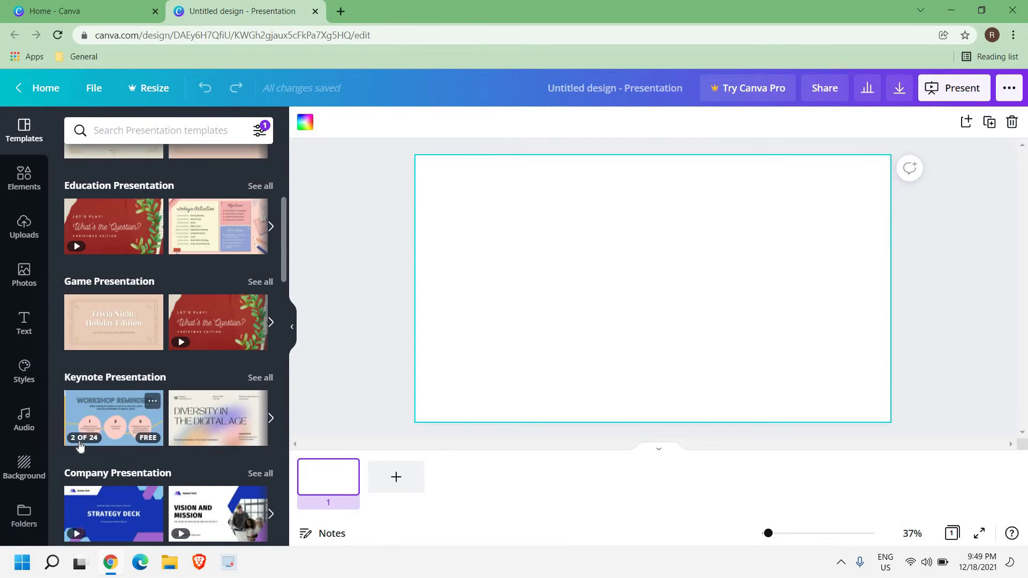
Apply all 24 pages of the diversity workshop template and preview the Workshop Structure slide.
{"action": "left_click", "coordinate": [118, 417]}
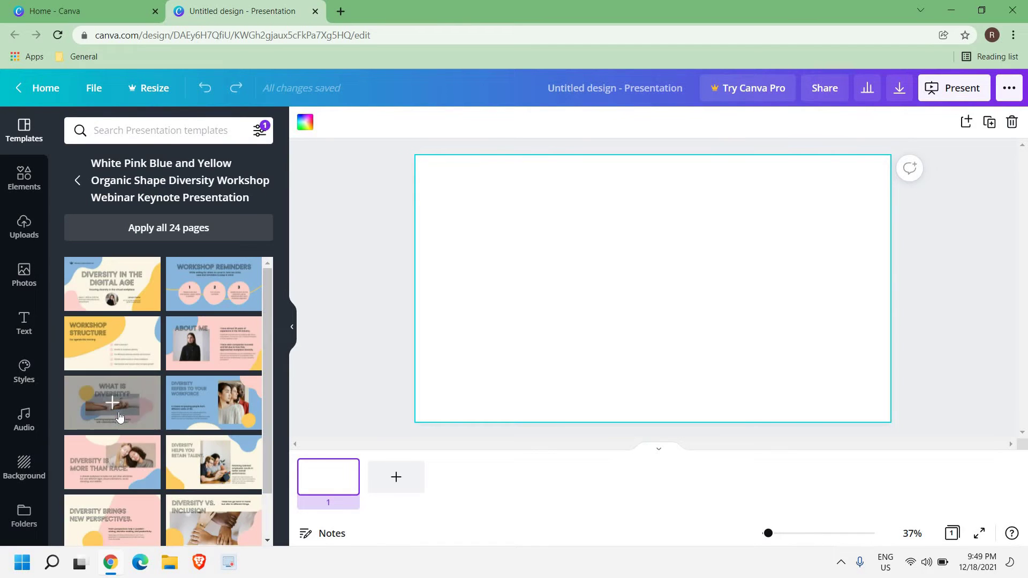
{"action": "left_click", "coordinate": [188, 232]}
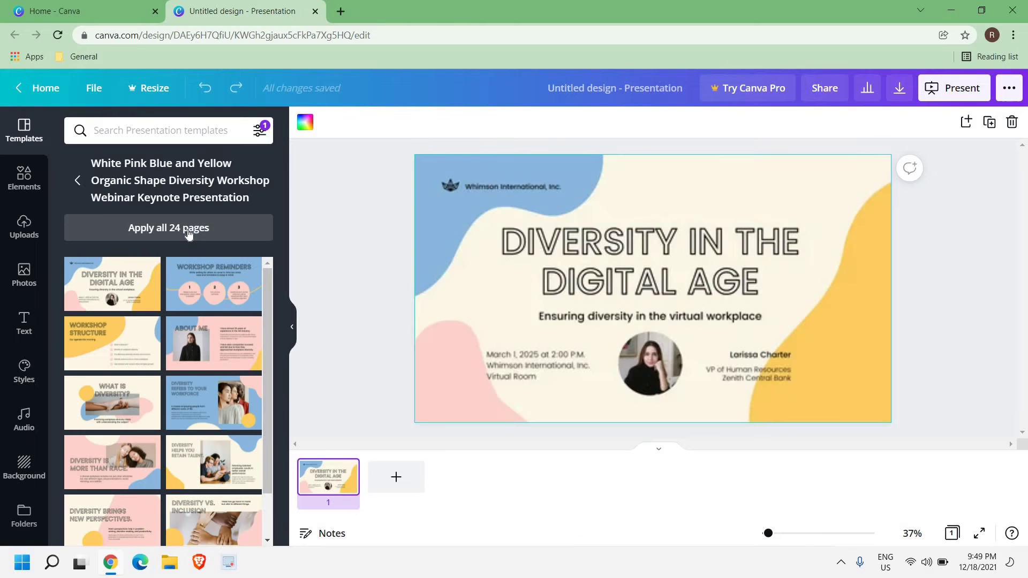
{"action": "left_click", "coordinate": [478, 507]}
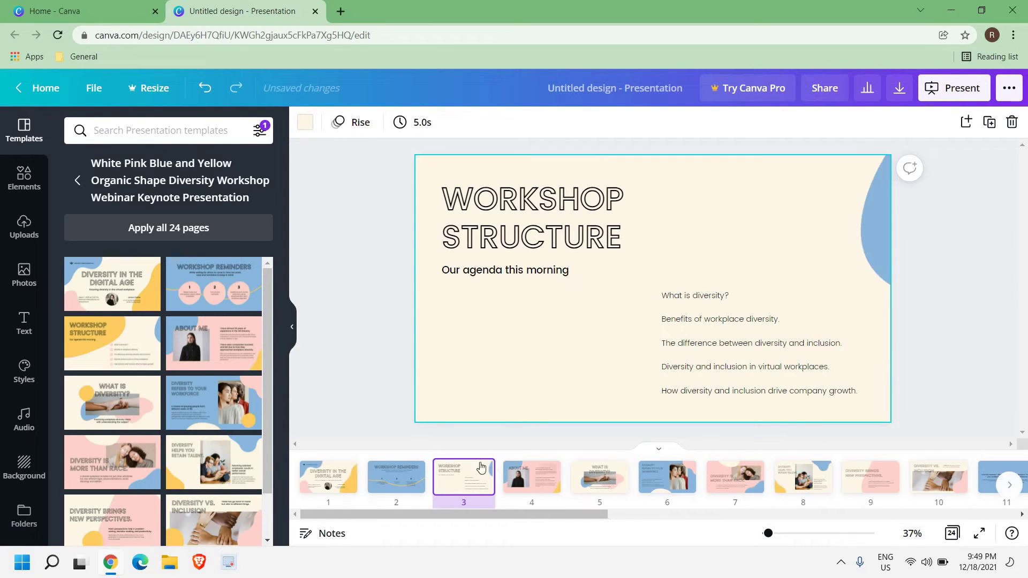
{"action": "left_click", "coordinate": [342, 468]}
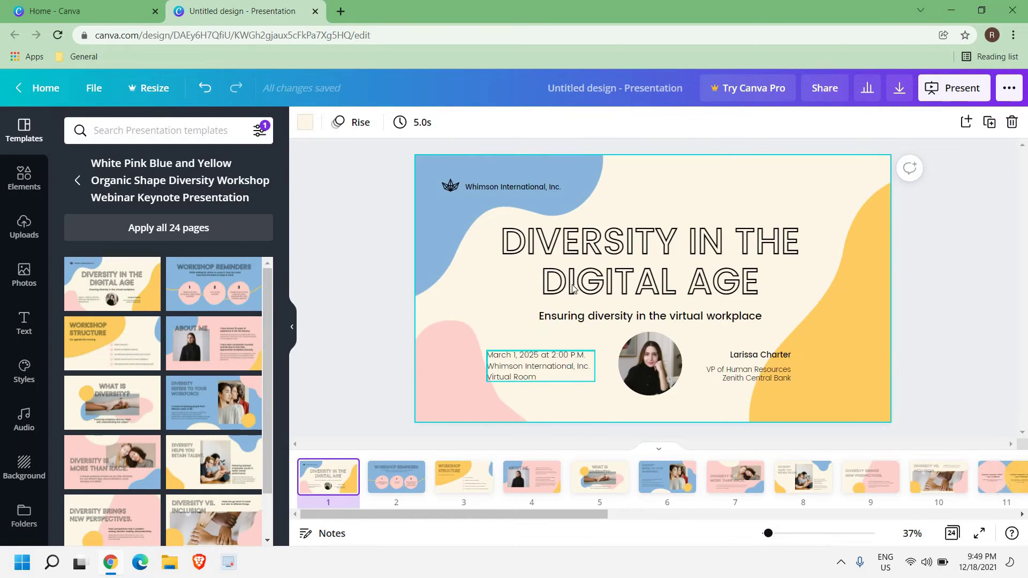
Inspect the title text, the Workshop Reminders slide and slide 6's workforce photo.
{"action": "left_click", "coordinate": [607, 253]}
{"action": "double_click", "coordinate": [608, 253]}
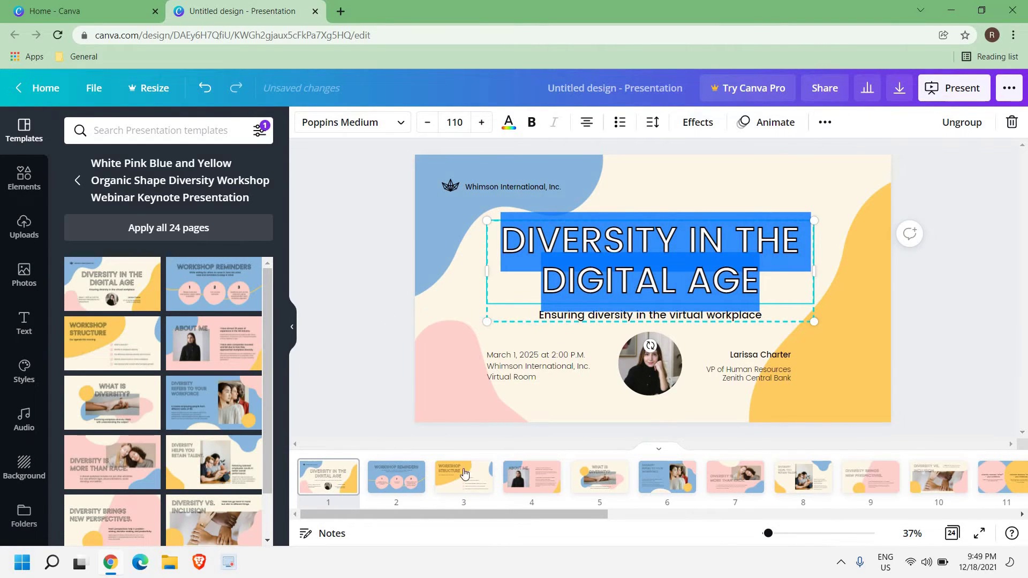
{"action": "left_click", "coordinate": [392, 484]}
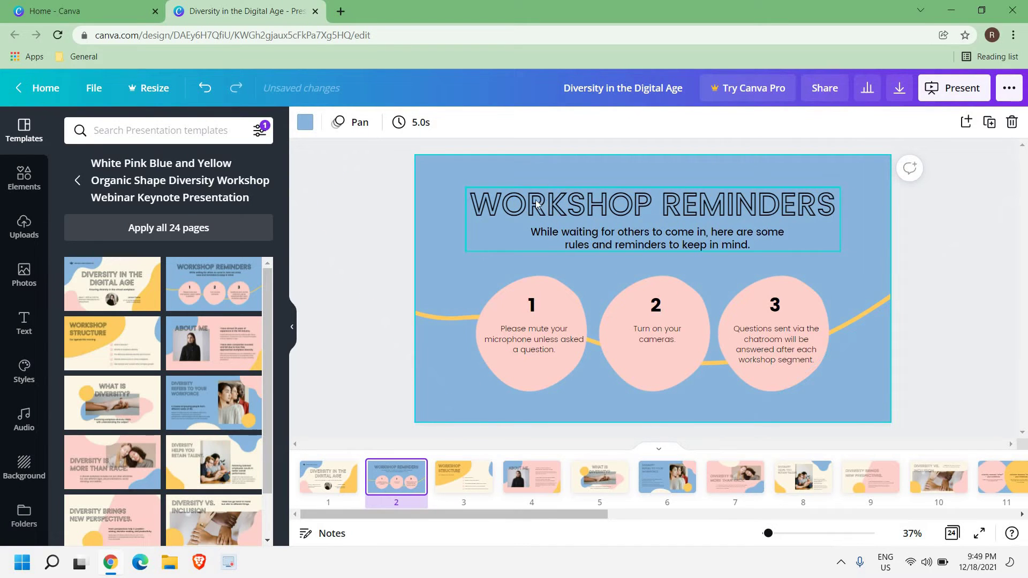
{"action": "left_click", "coordinate": [675, 484]}
{"action": "left_click", "coordinate": [722, 241]}
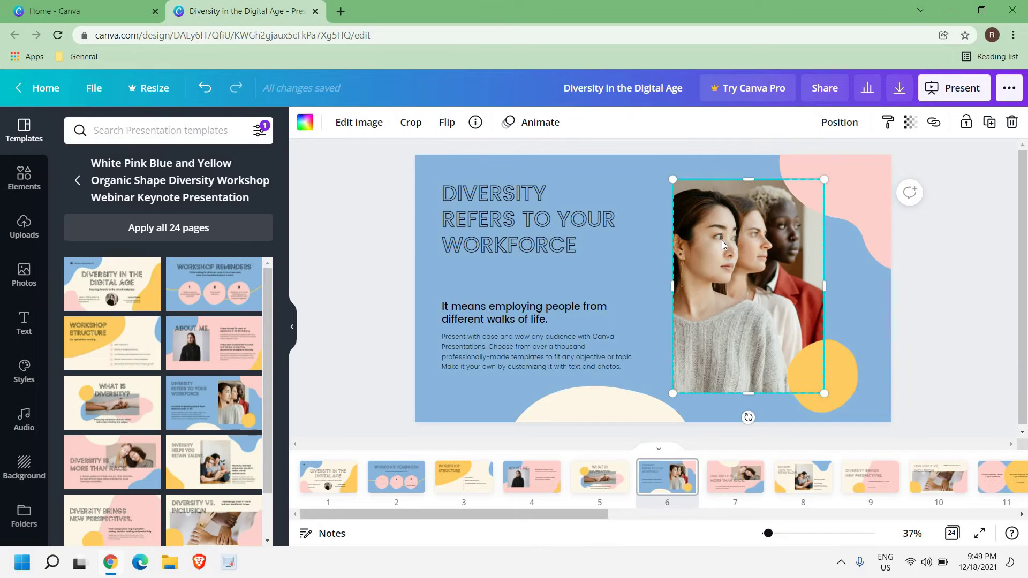
{"action": "scroll", "coordinate": [625, 434], "scroll_direction": "down", "scroll_amount": 5}
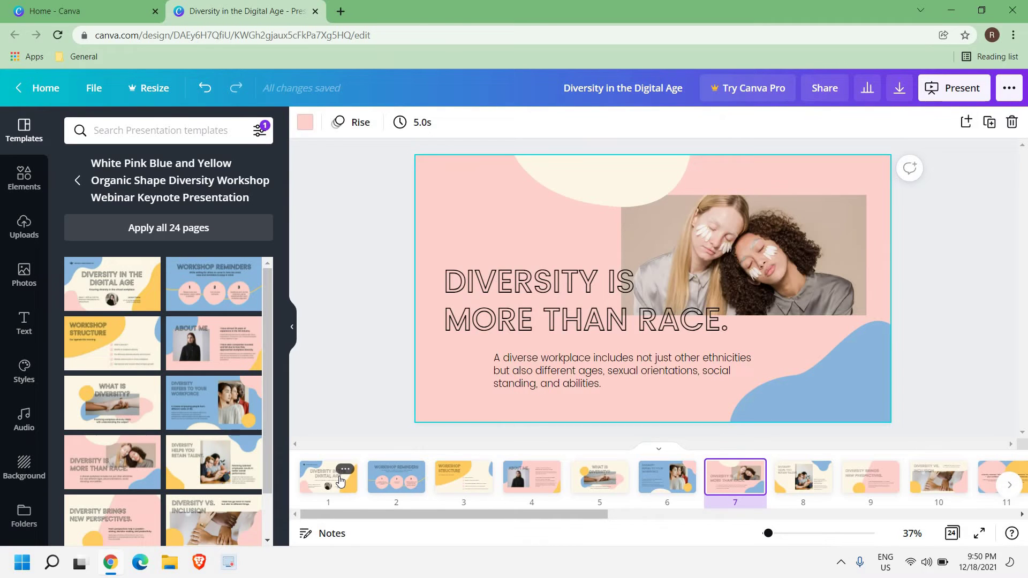
Select and delete all 24 applied template pages, leaving one blank page.
{"action": "left_click", "coordinate": [341, 478]}
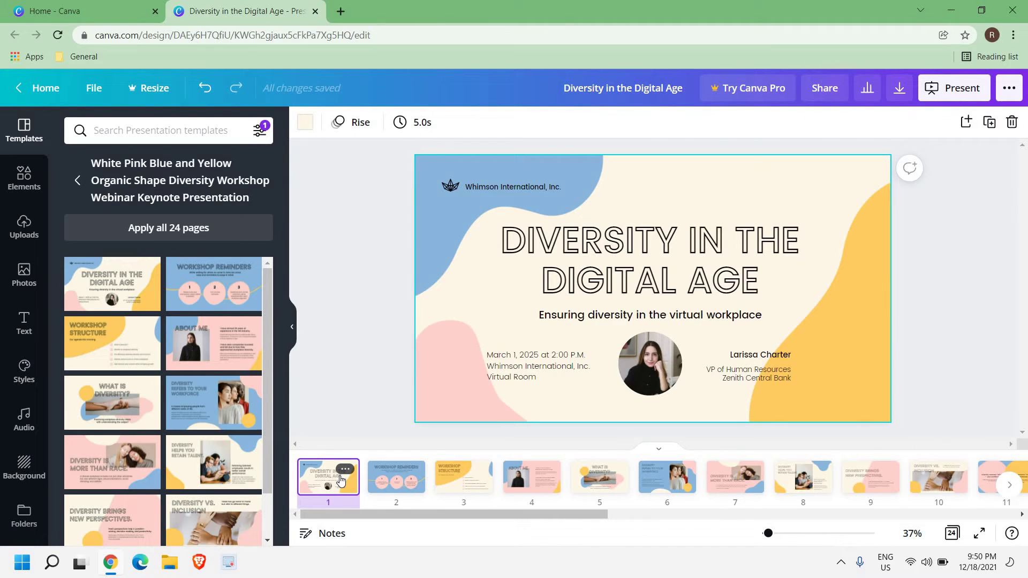
{"action": "key", "text": "ctrl+a"}
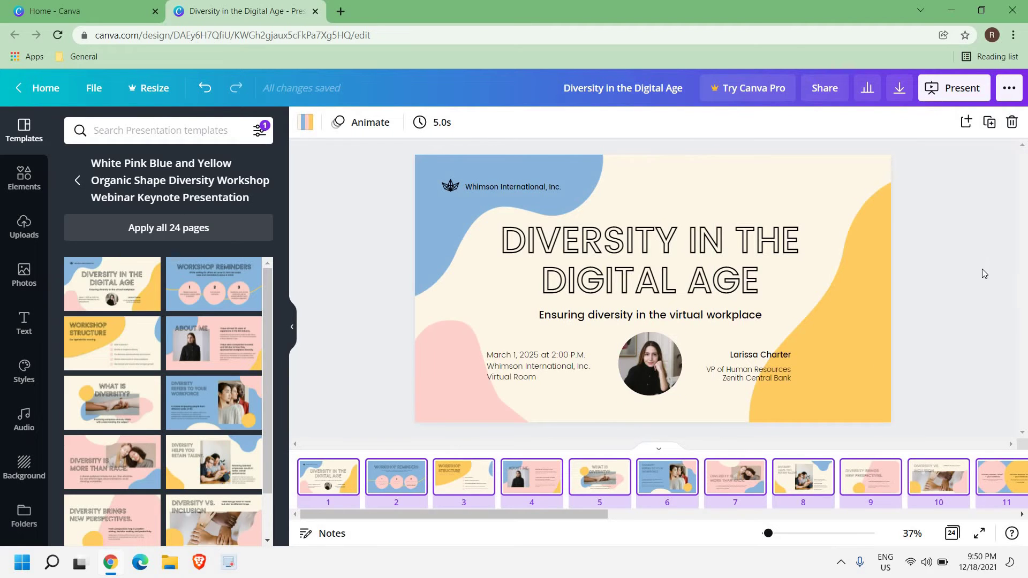
{"action": "left_click", "coordinate": [1011, 122]}
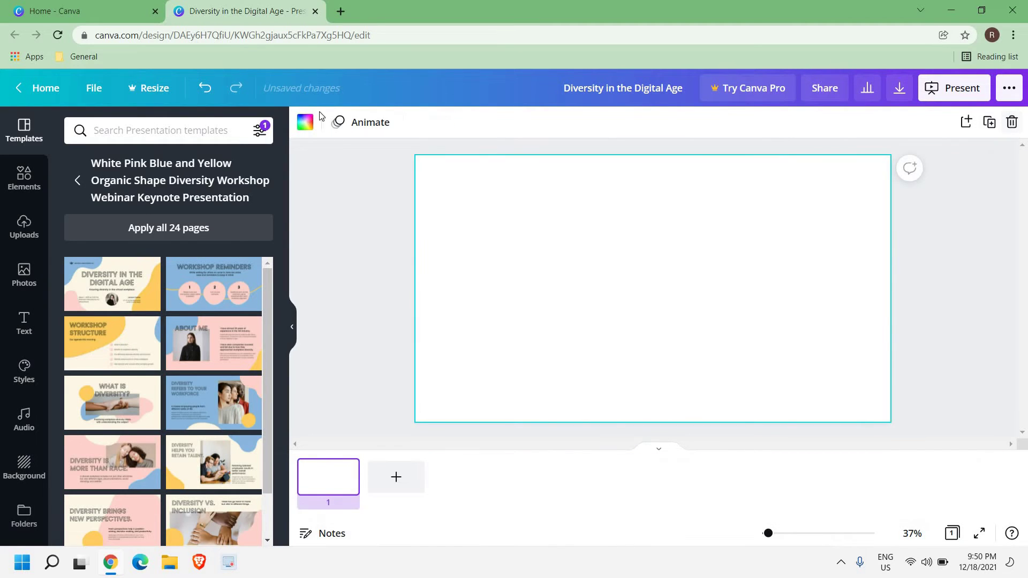
Show the 30 pages of the Beige Brown Elegant Simple Corporate Serifs template.
{"action": "mouse_move", "coordinate": [231, 311]}
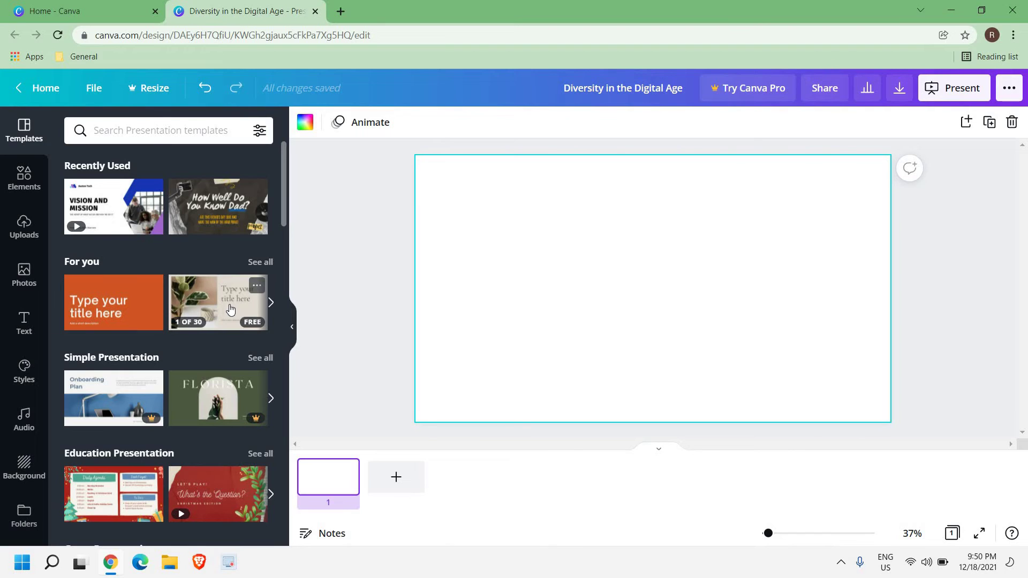
{"action": "left_click", "coordinate": [229, 303]}
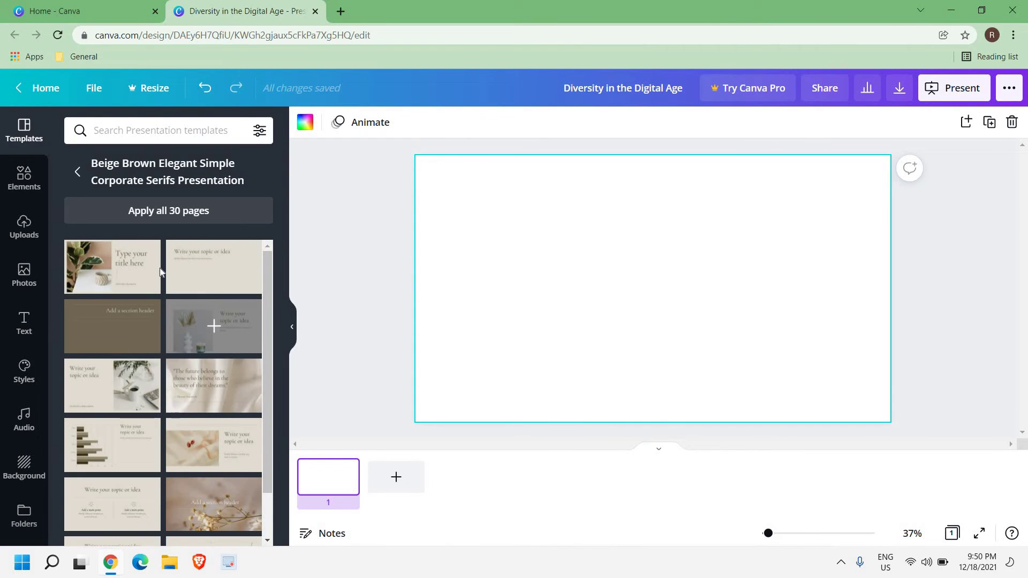
{"action": "scroll", "coordinate": [175, 415], "scroll_direction": "down", "scroll_amount": 3}
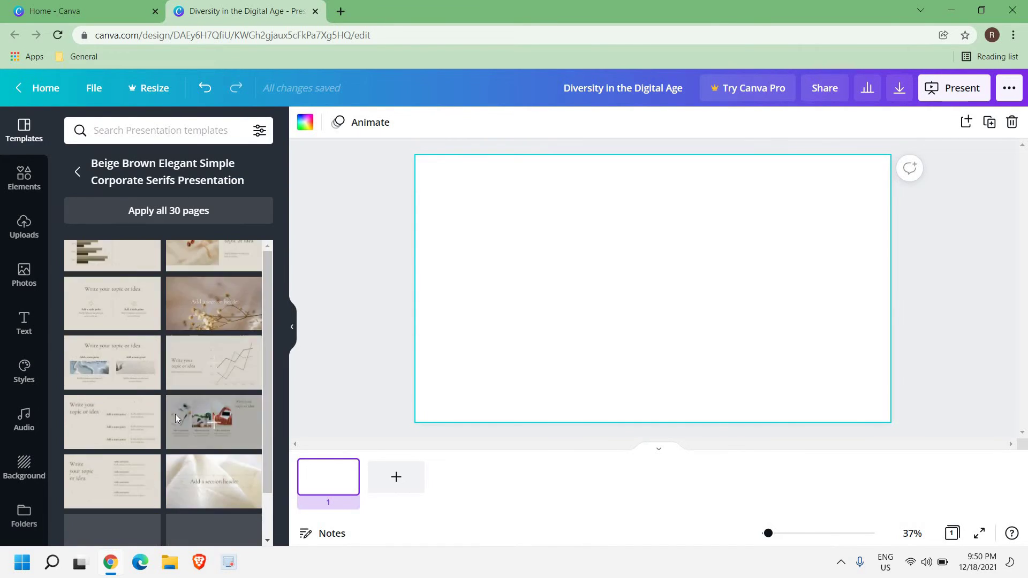
{"action": "scroll", "coordinate": [175, 413], "scroll_direction": "down", "scroll_amount": 2}
{"action": "scroll", "coordinate": [130, 351], "scroll_direction": "up", "scroll_amount": 5}
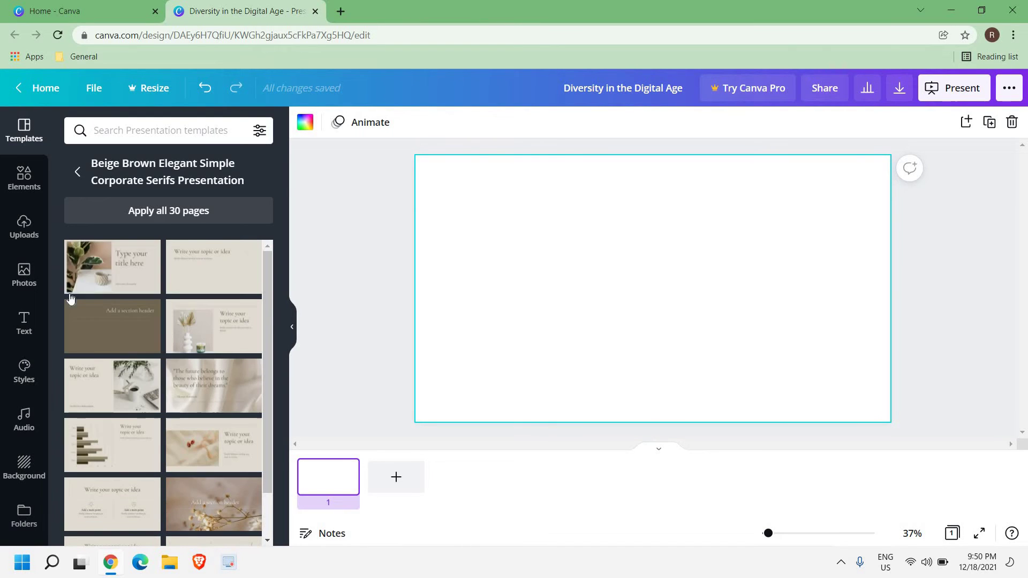
Make page 1 the plant-and-mug title layout, then add bar chart and percentage gauge pages.
{"action": "left_click", "coordinate": [111, 270]}
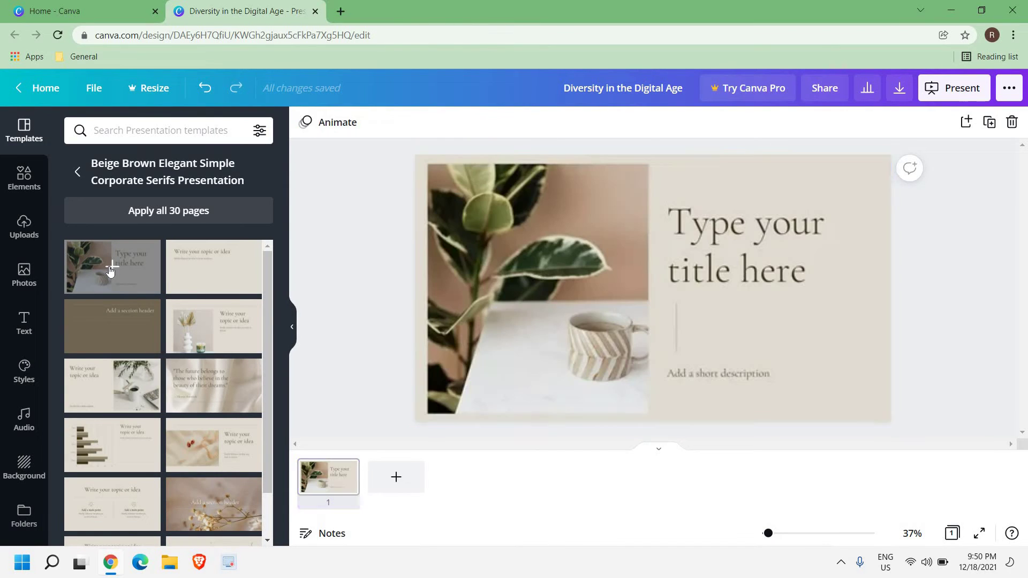
{"action": "left_click", "coordinate": [397, 476]}
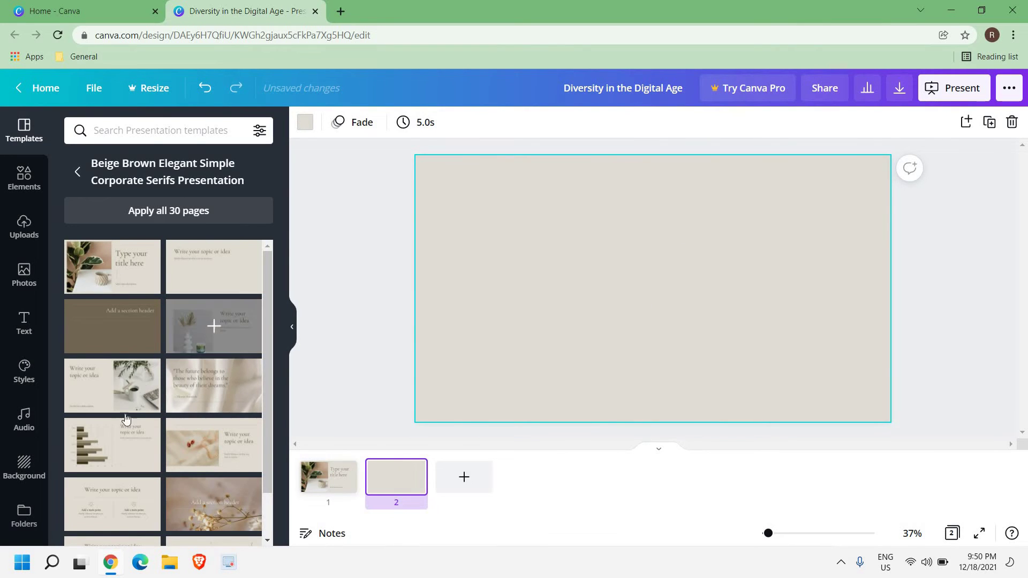
{"action": "left_click", "coordinate": [98, 443]}
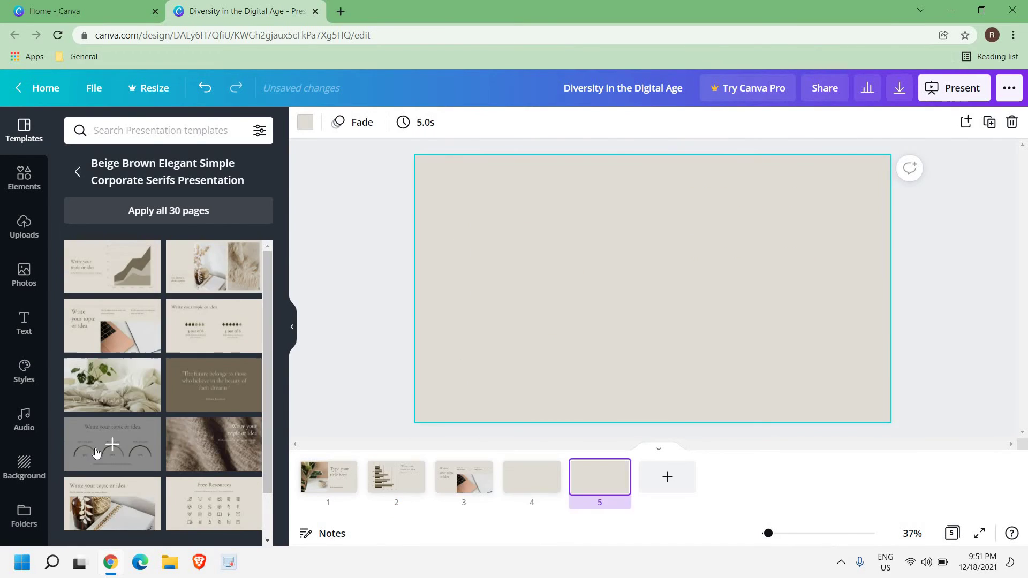
{"action": "left_click", "coordinate": [102, 445]}
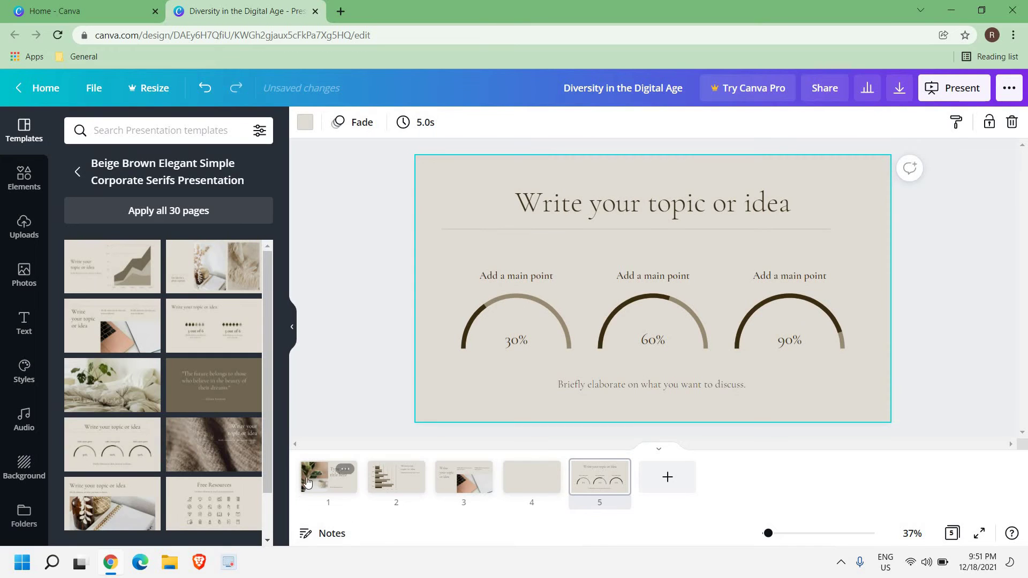
Insert a blank page after page 2, remove the extra one, and leave the laptop page's title unchanged.
{"action": "left_click", "coordinate": [324, 491]}
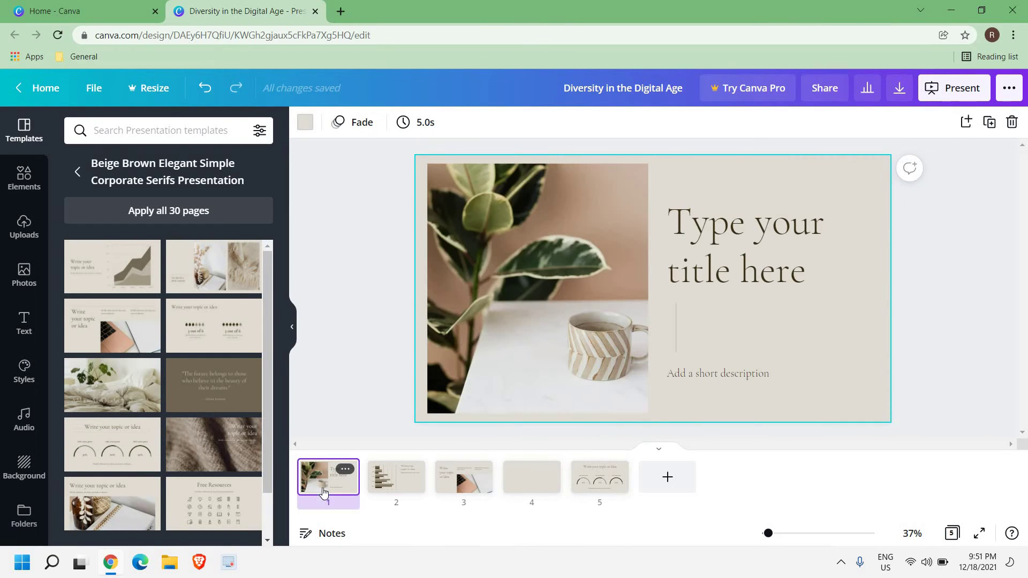
{"action": "left_click", "coordinate": [432, 485]}
{"action": "key", "text": "Delete"}
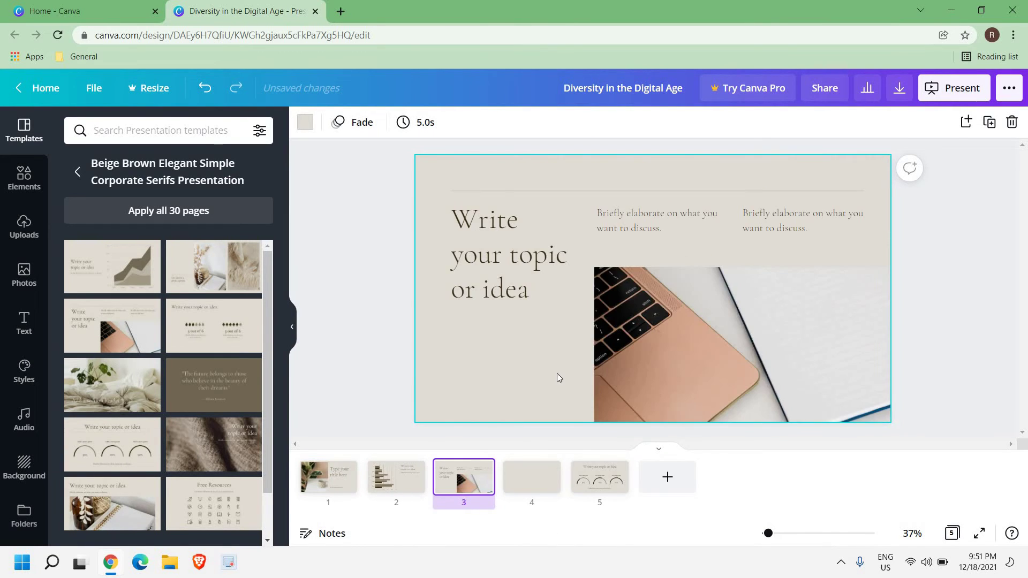
{"action": "left_click", "coordinate": [473, 220]}
{"action": "double_click", "coordinate": [493, 262]}
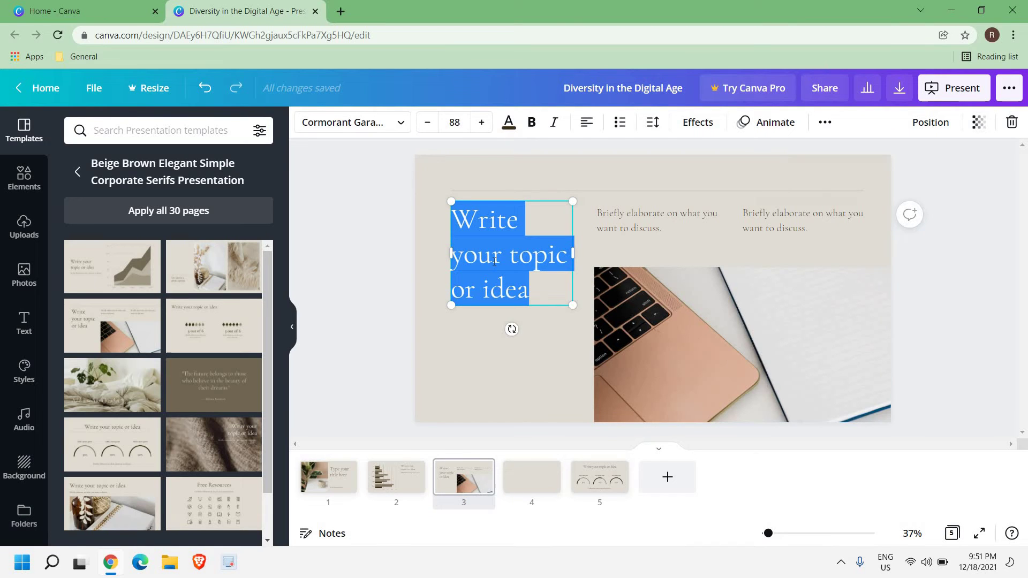
{"action": "left_click", "coordinate": [397, 239]}
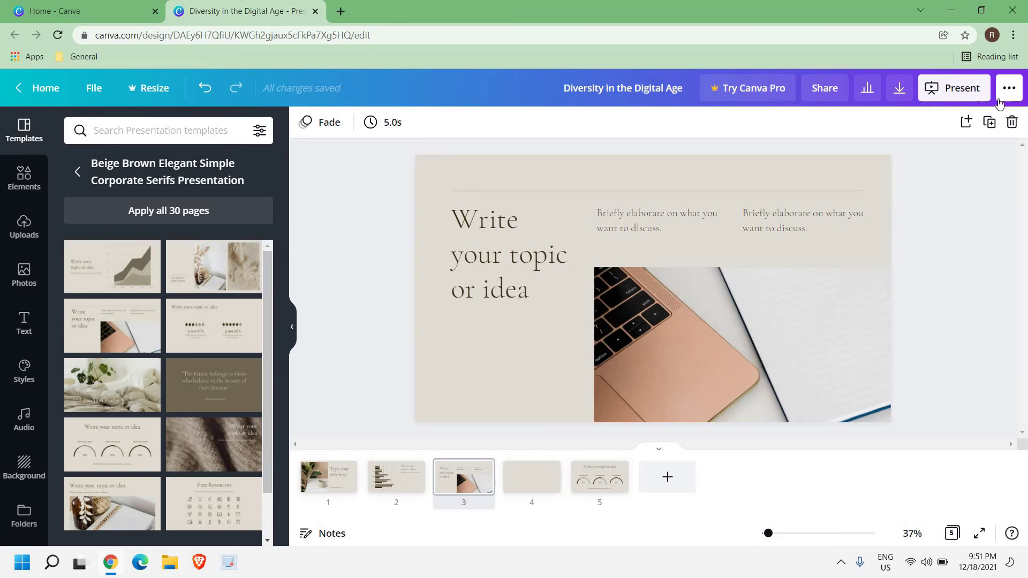
Export All pages (5) as Microsoft PowerPoint, saving 'Diversity in the Digital Age.pptx'.
{"action": "left_click", "coordinate": [1010, 88]}
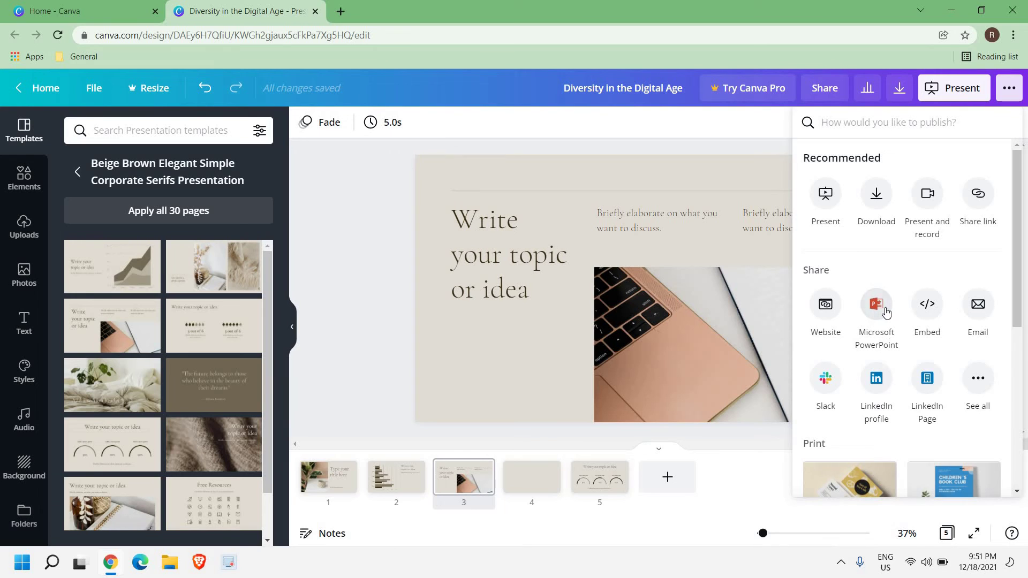
{"action": "left_click", "coordinate": [877, 322]}
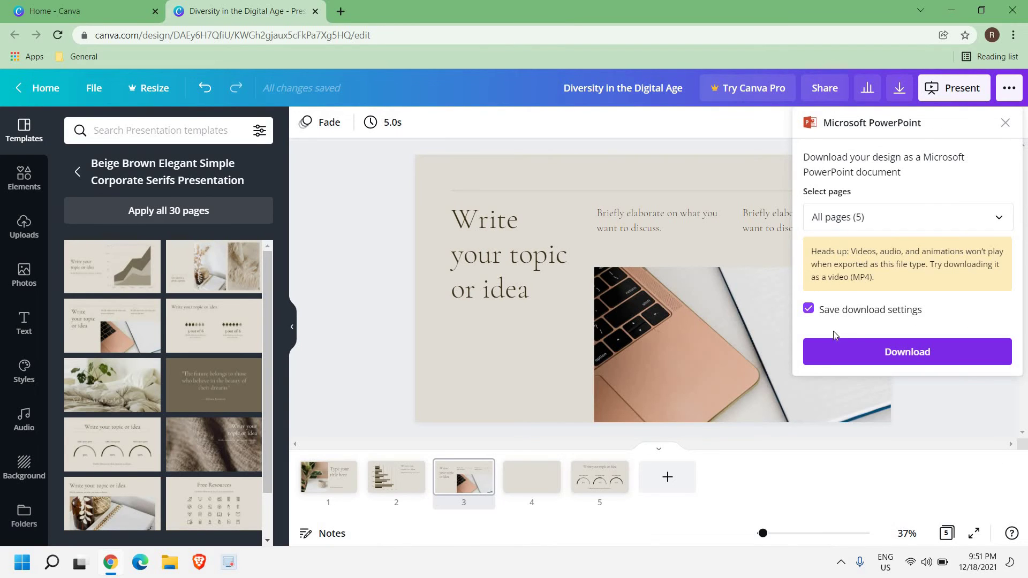
{"action": "left_click", "coordinate": [889, 364]}
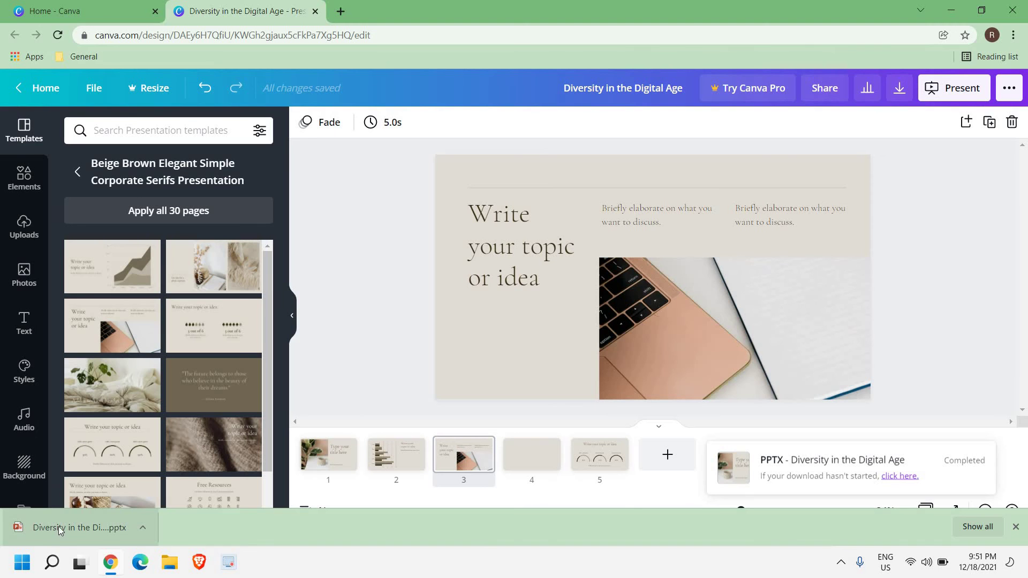
Open 'Diversity in the Digital Age.pptx' in maximized PowerPoint, enable editing, and review the slide thumbnails.
{"action": "left_click", "coordinate": [59, 527]}
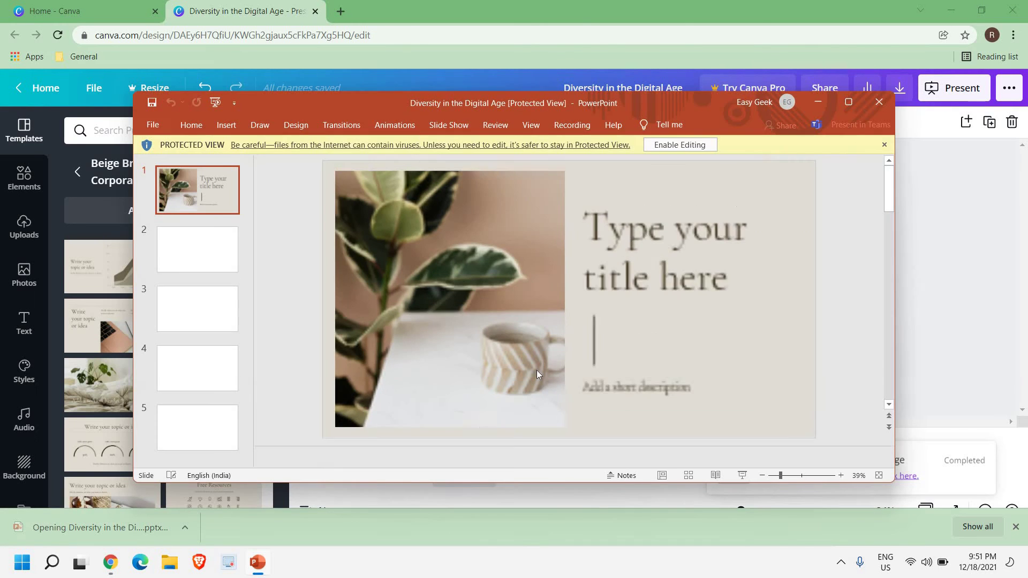
{"action": "left_click", "coordinate": [847, 103]}
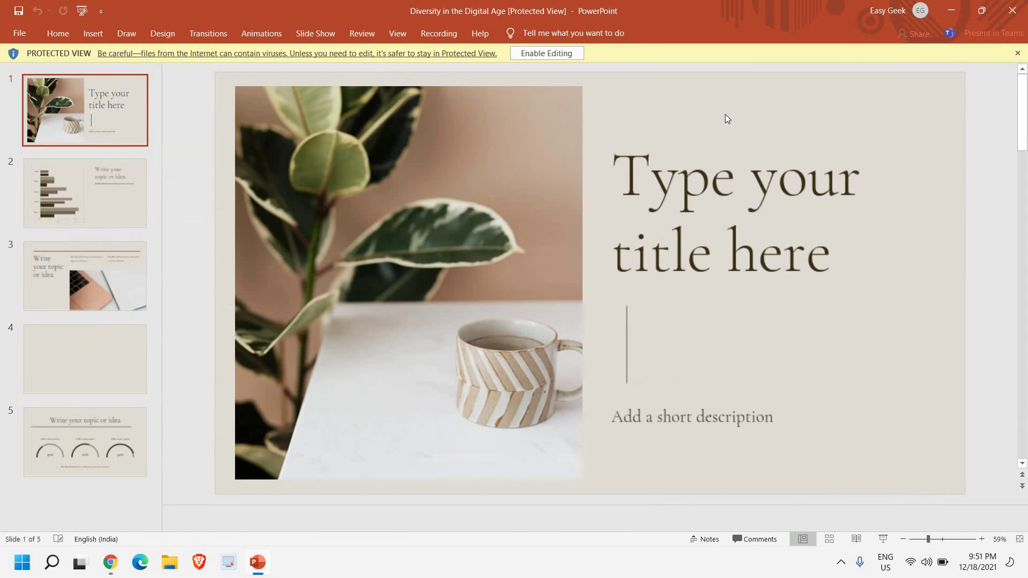
{"action": "left_click", "coordinate": [547, 54]}
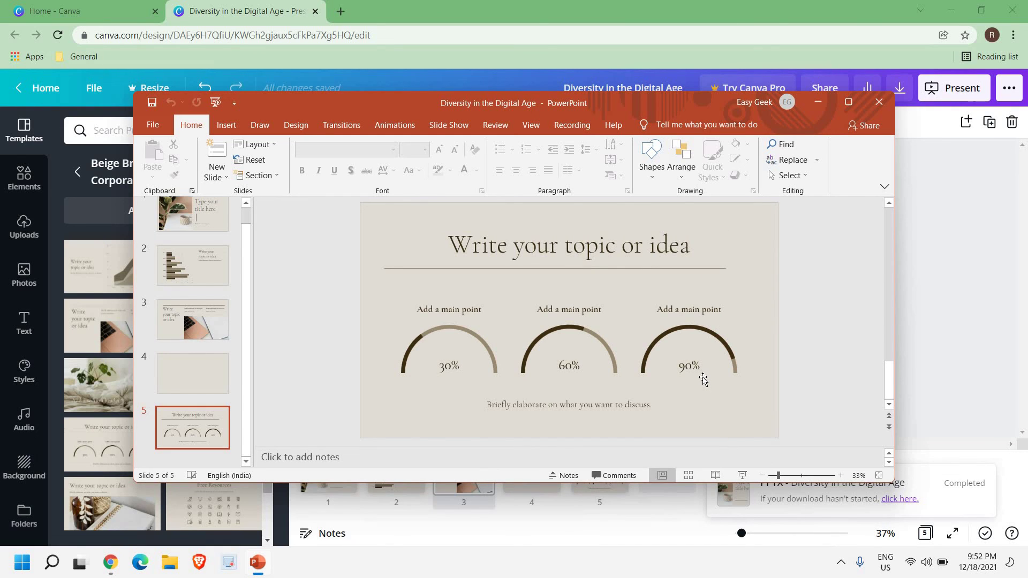
{"action": "scroll", "coordinate": [476, 371], "scroll_direction": "up", "scroll_amount": 3}
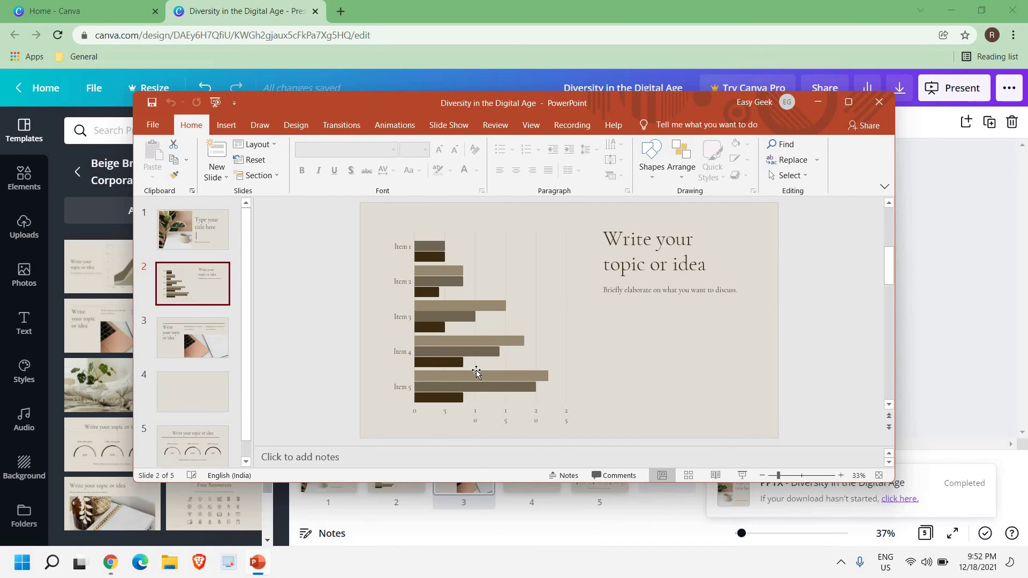